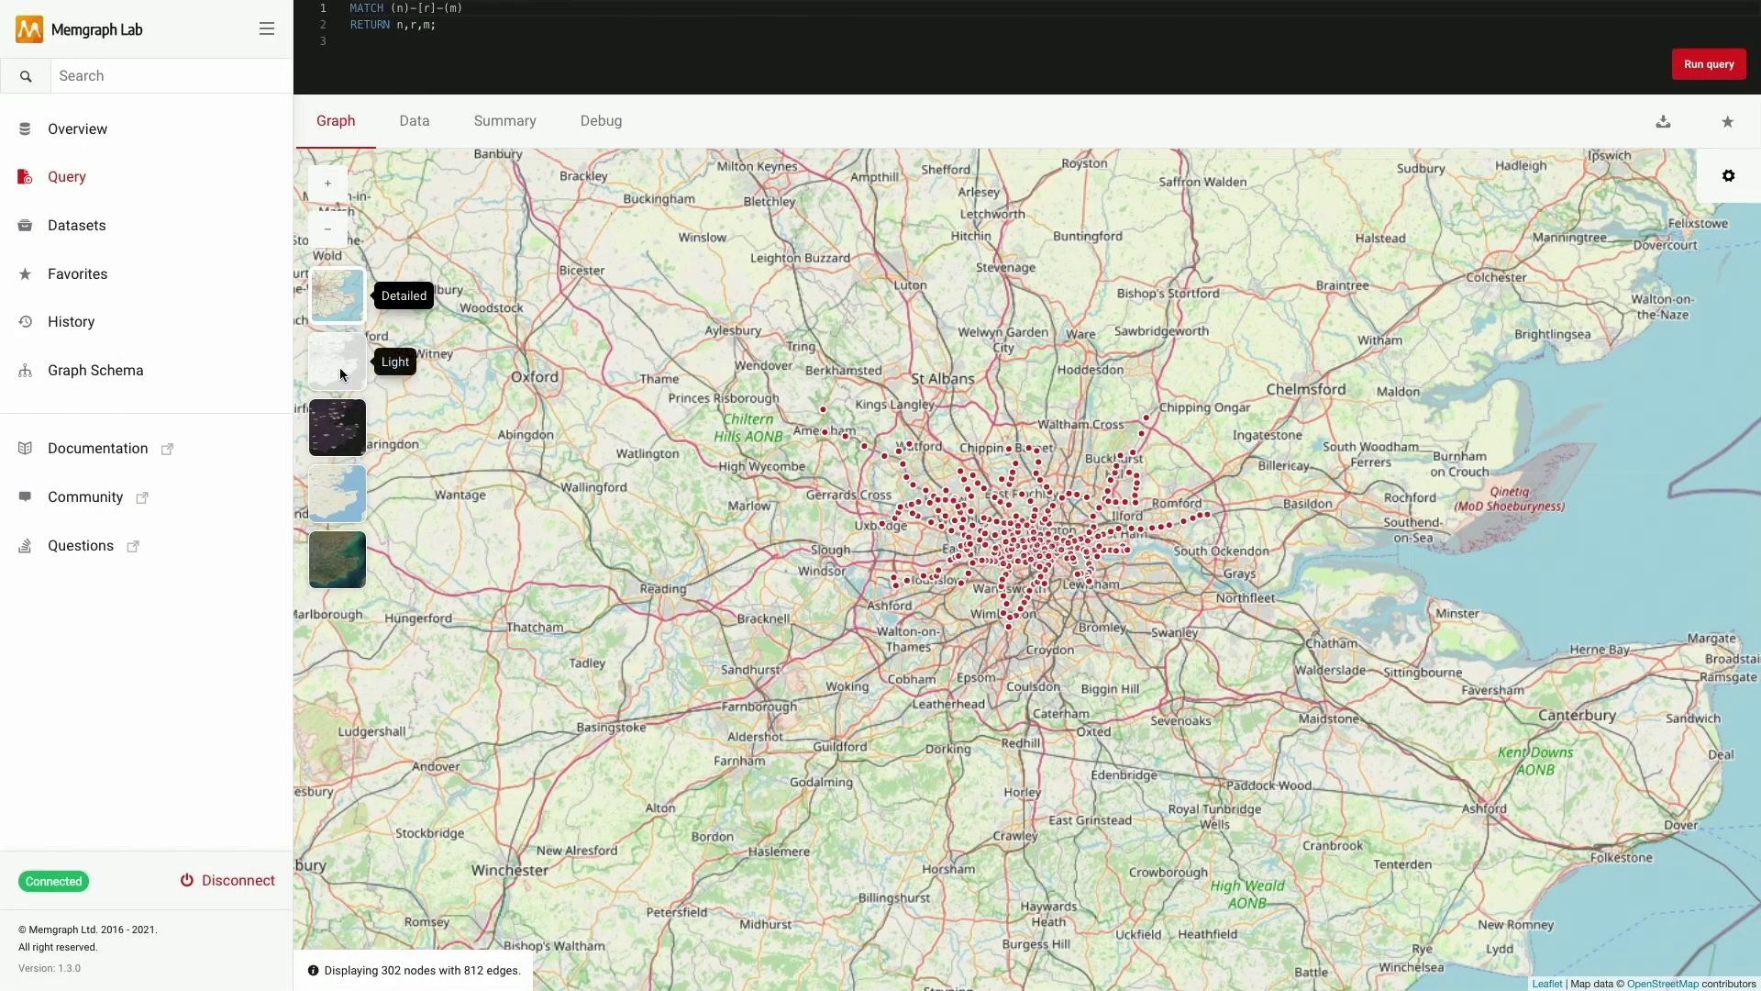
Step: Use the light map style and show the Oxford Circus and Tottenham Court Road station properties
left_click(340, 361)
scroll(1048, 619, "up", 3)
scroll(1048, 620, "up", 2)
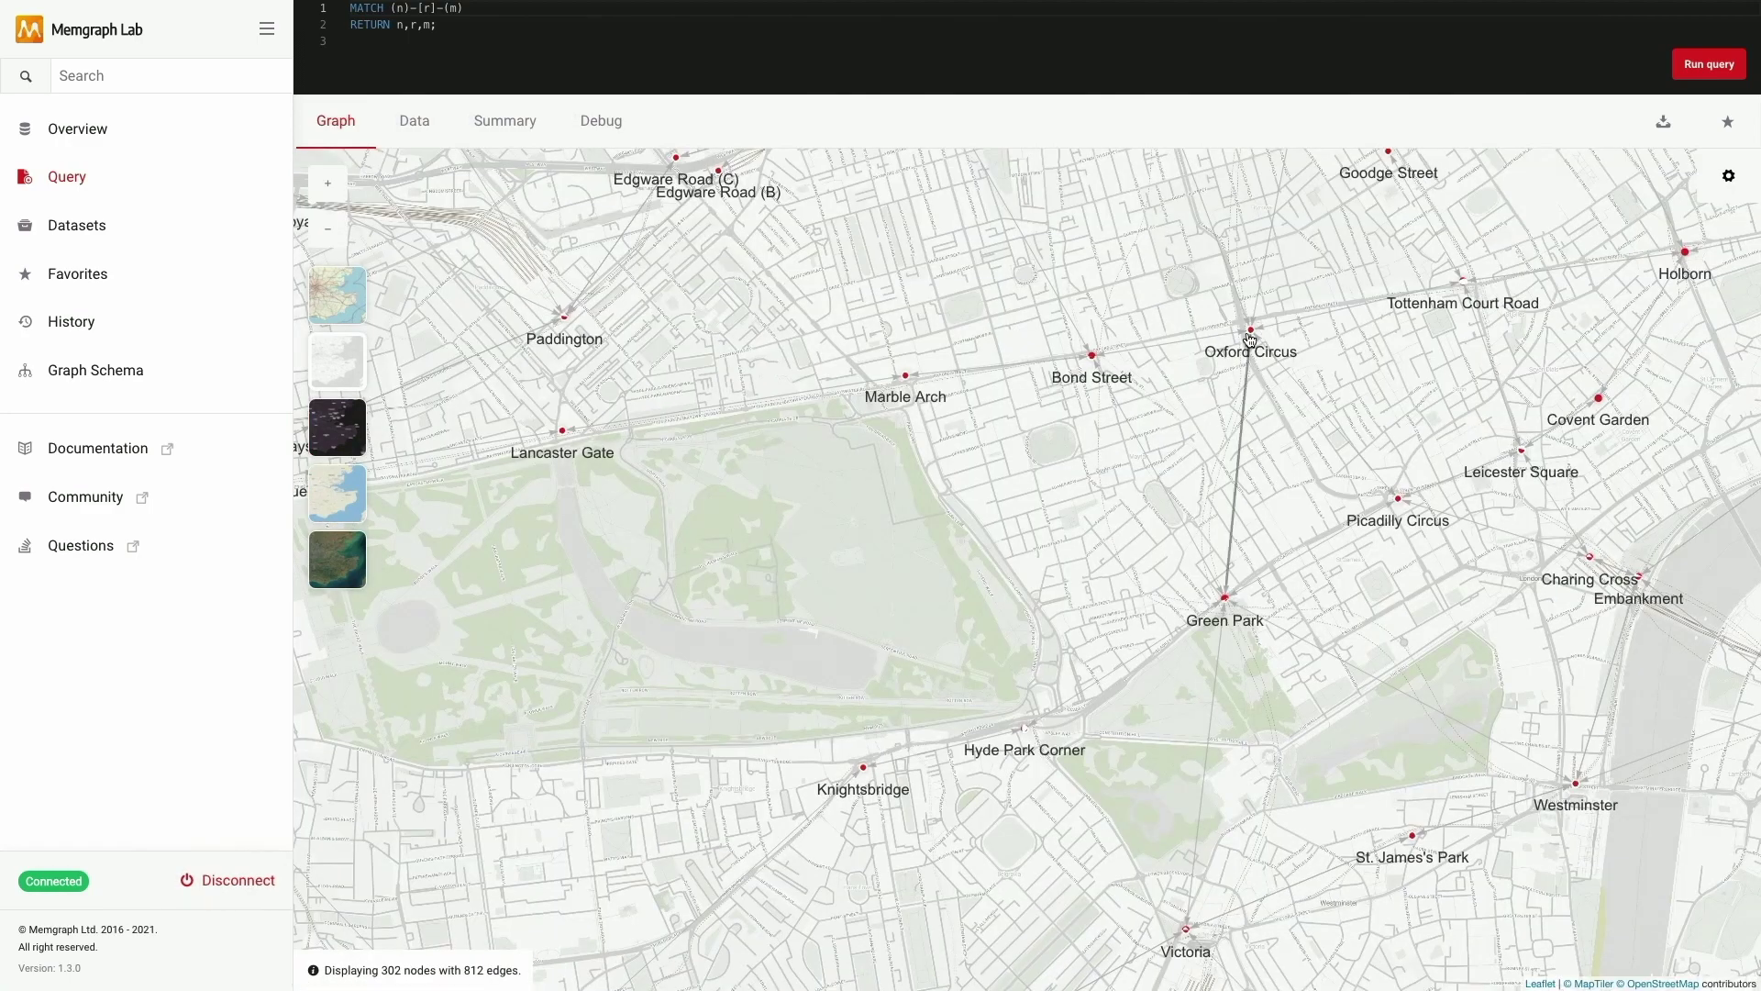
left_click(1253, 334)
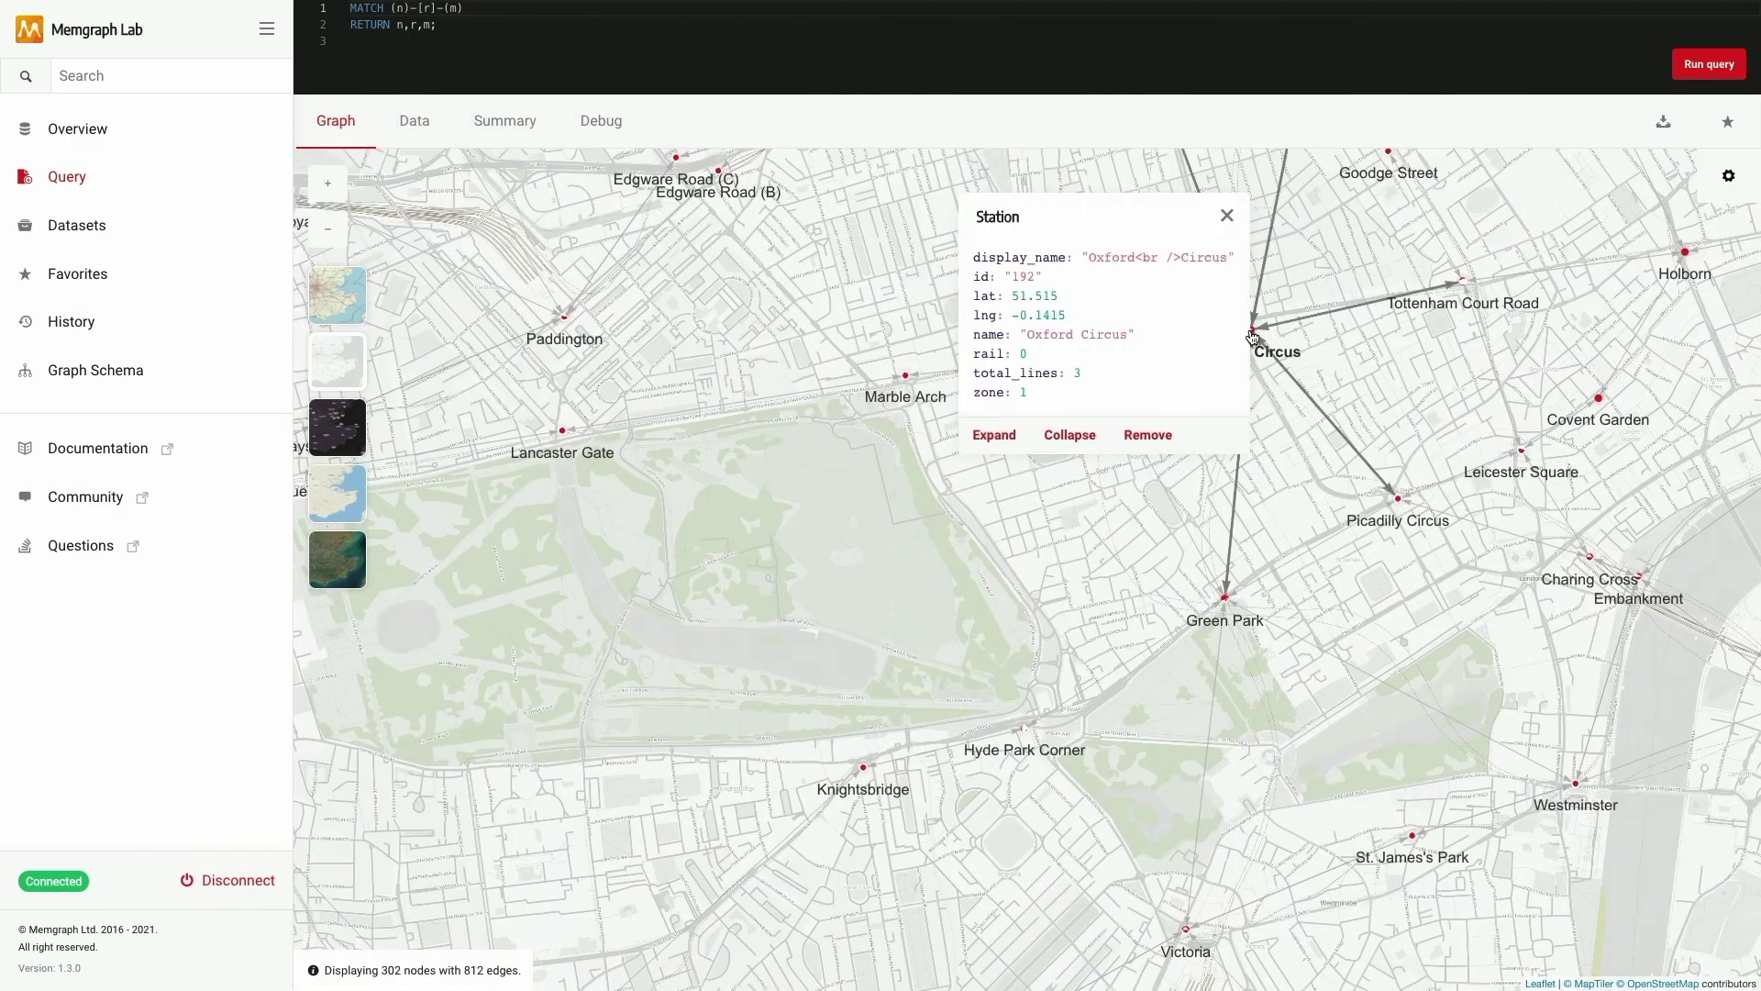
left_click(1466, 284)
Step: Show the Station and Connection query results in the Data table view
left_click(388, 114)
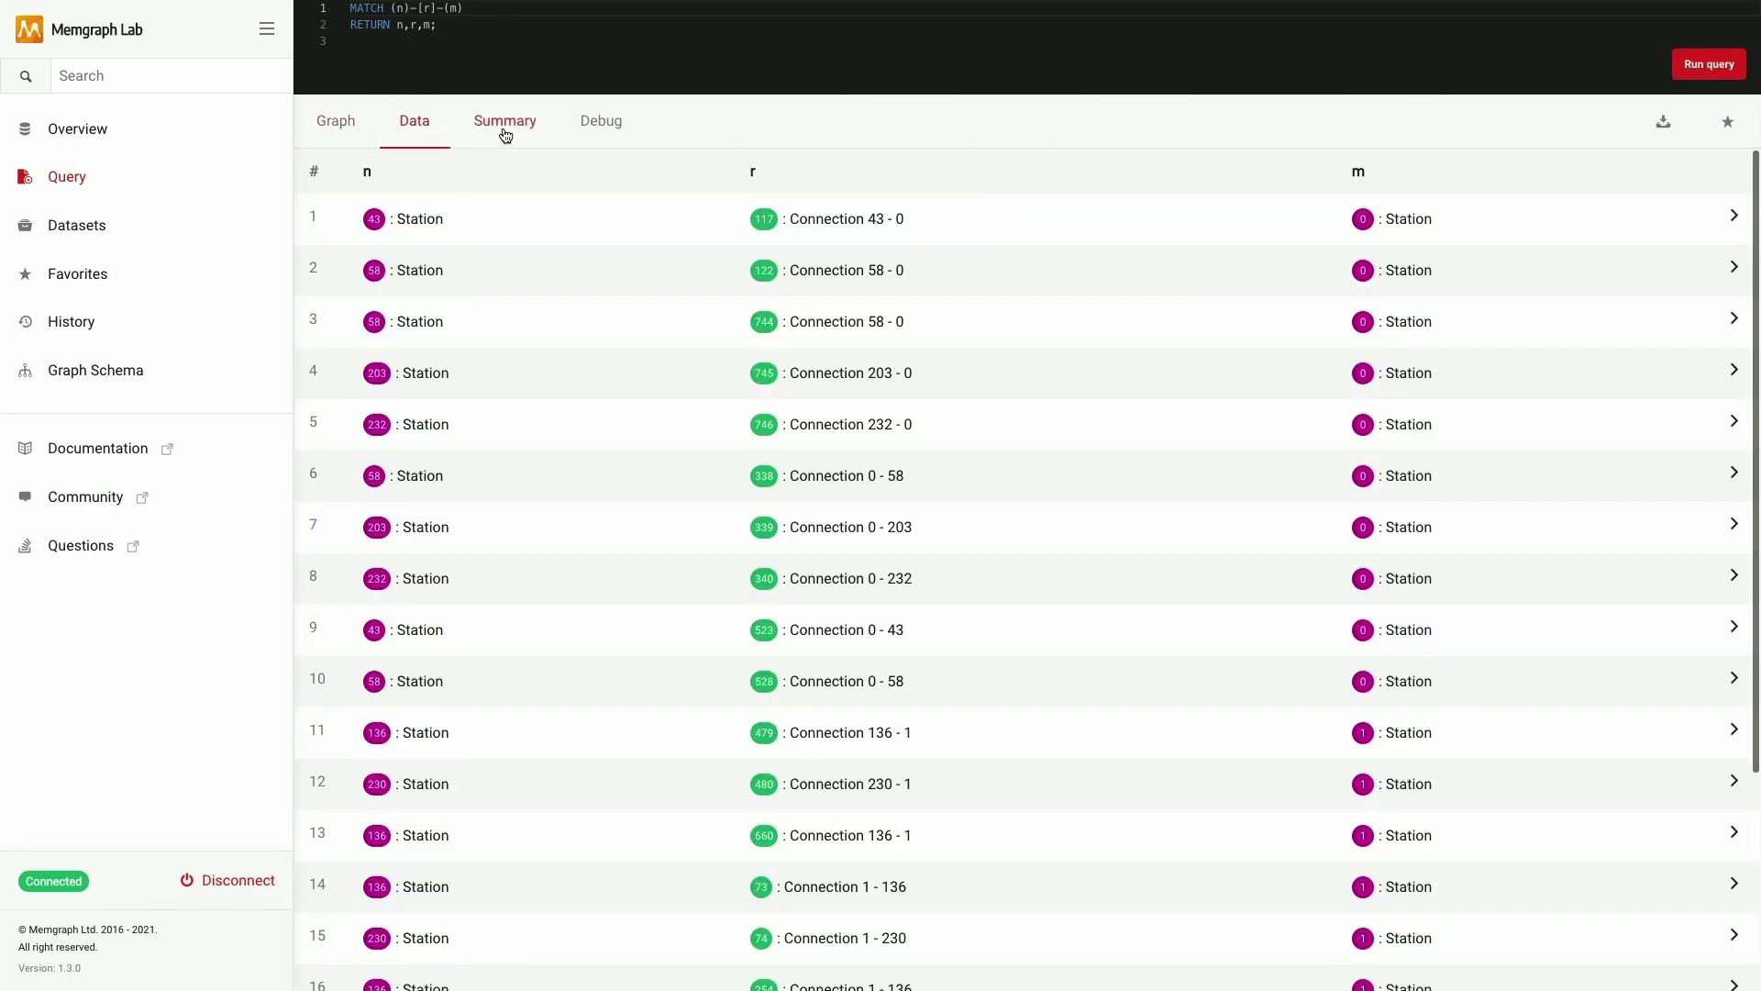